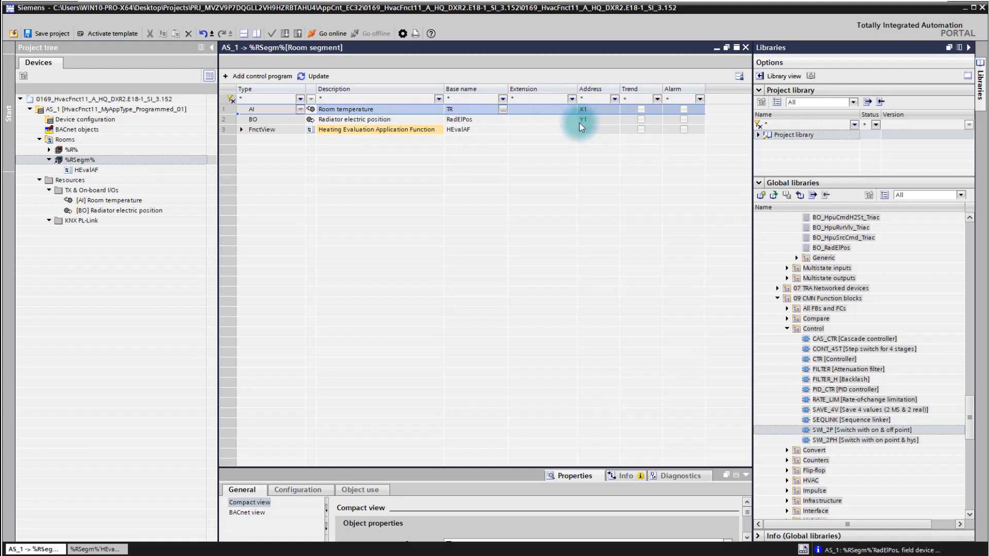
Open the HEvalAF chart of the %RSegm% room segment and the BACnet objects list of AS_1.
{"action": "left_click", "coordinate": [94, 170]}
{"action": "double_click", "coordinate": [95, 170]}
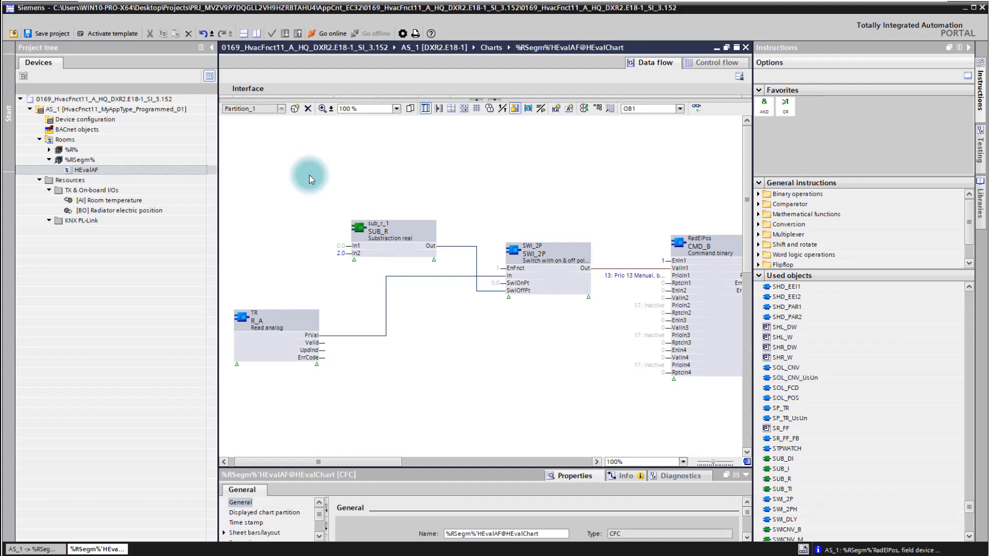
{"action": "left_click", "coordinate": [77, 129]}
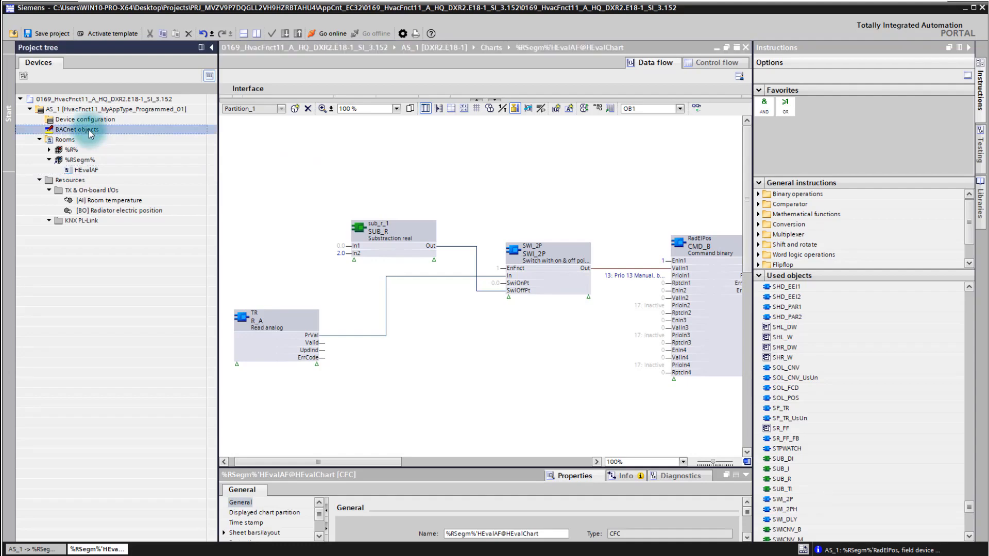
{"action": "double_click", "coordinate": [89, 132]}
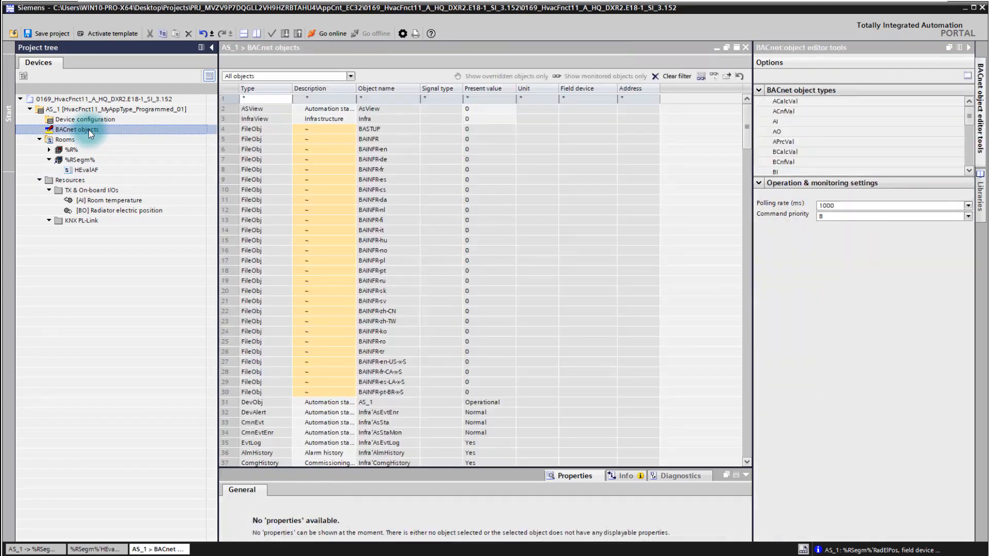
Add a new object of type ACnfVal in the empty row at the end of the BACnet objects list.
{"action": "left_click_drag", "start_coordinate": [746, 144], "coordinate": [751, 422]}
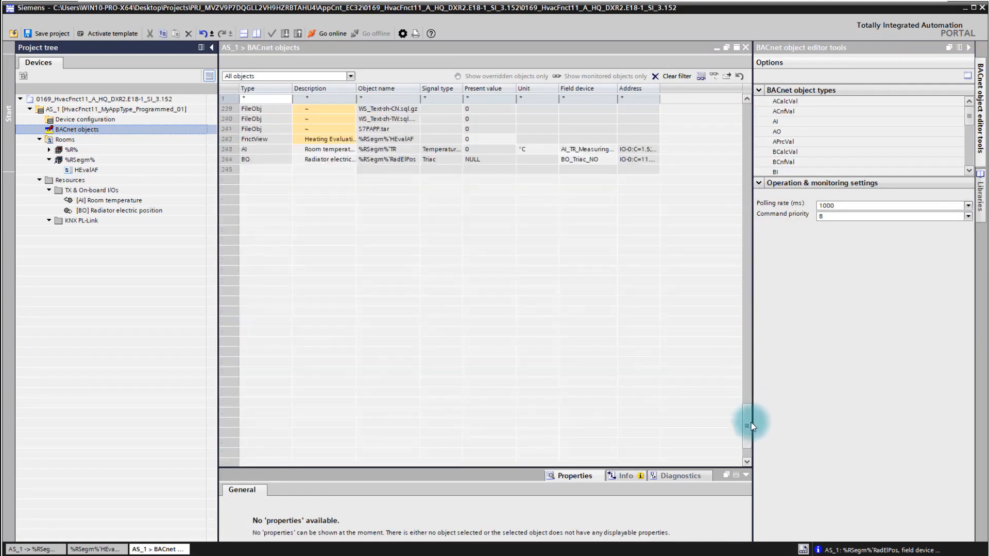
{"action": "left_click", "coordinate": [284, 171]}
{"action": "left_click", "coordinate": [285, 171]}
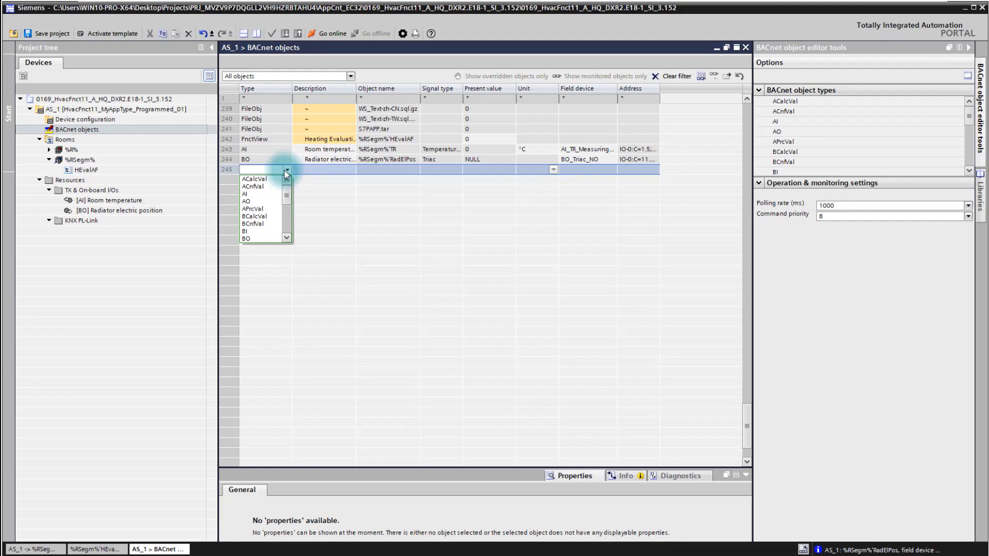
{"action": "key", "text": "Down"}
{"action": "key", "text": "Down"}
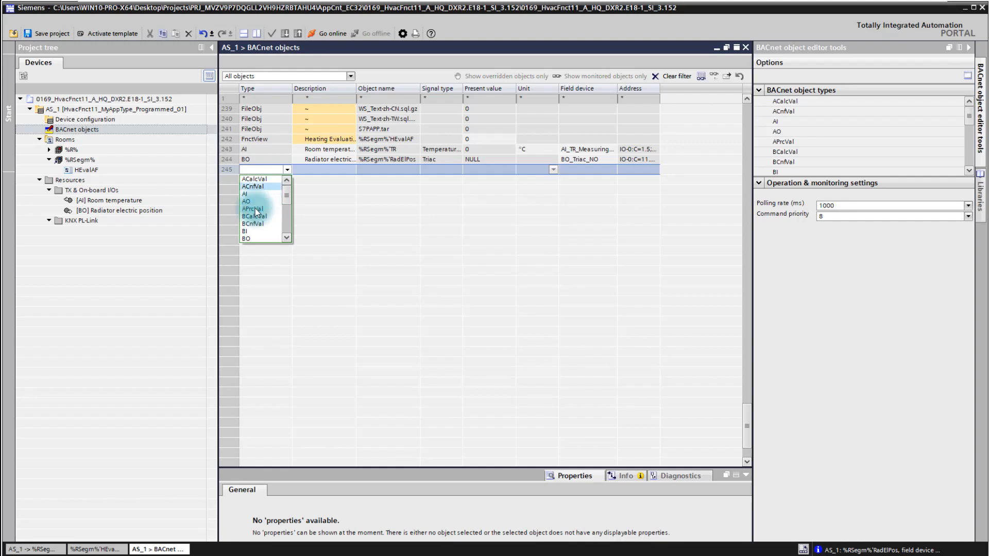
{"action": "left_click", "coordinate": [262, 186]}
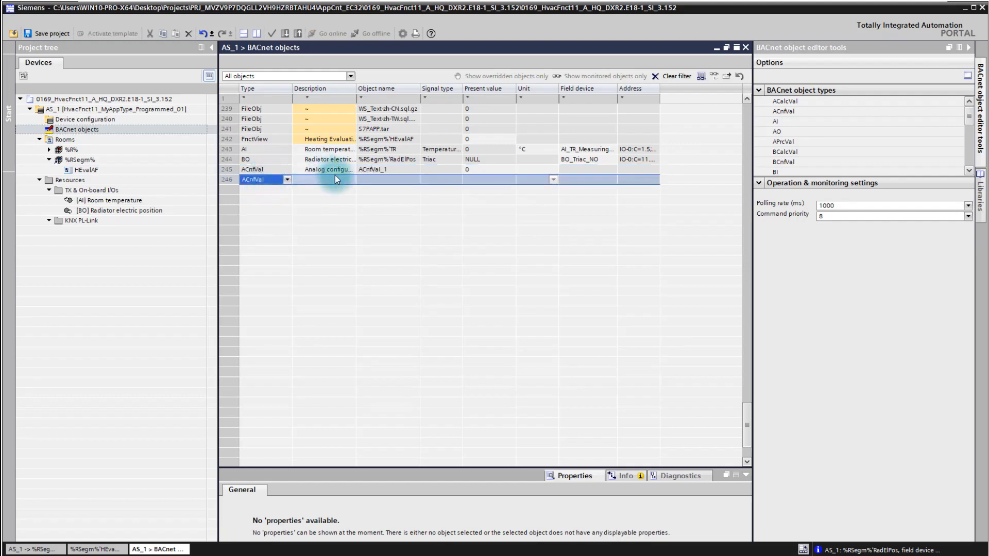
Set the description of the new ACnfVal object to "Heating evaluation Setpoint" in its naming properties.
{"action": "left_click", "coordinate": [398, 170]}
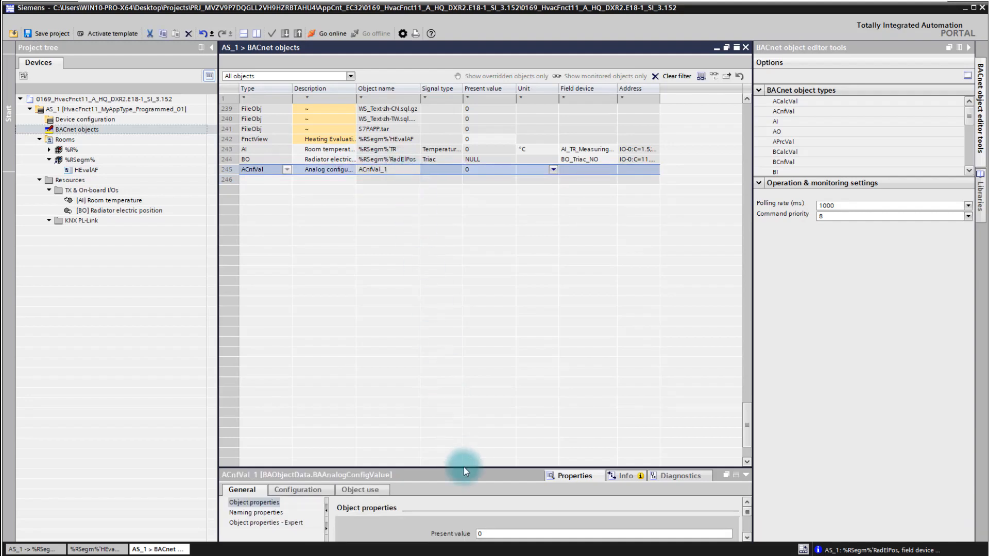
{"action": "mouse_move", "coordinate": [489, 272]}
{"action": "left_mouse_down"}
{"action": "mouse_move", "coordinate": [485, 247]}
{"action": "mouse_move", "coordinate": [486, 256]}
{"action": "left_mouse_up"}
{"action": "left_click_drag", "start_coordinate": [356, 87], "coordinate": [394, 87]}
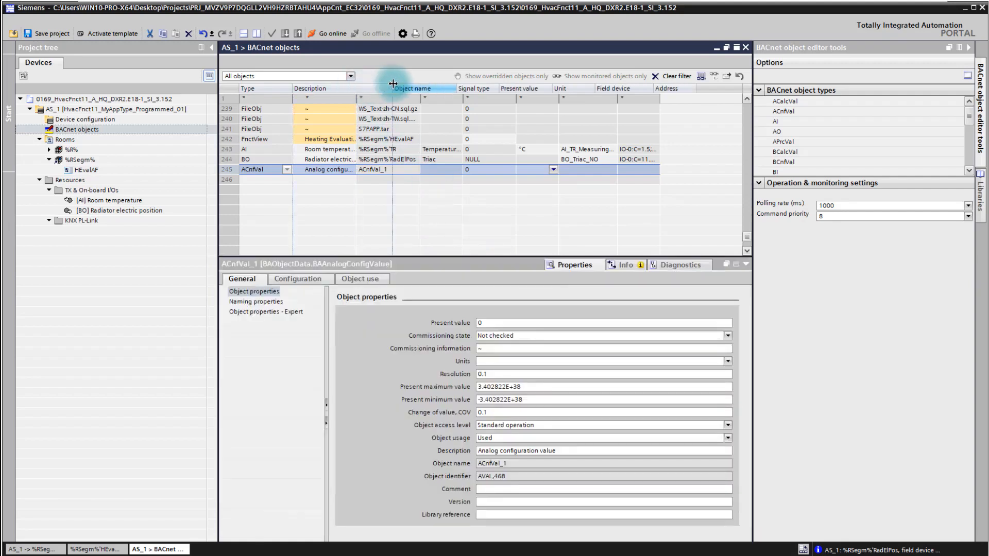
{"action": "left_click", "coordinate": [244, 301]}
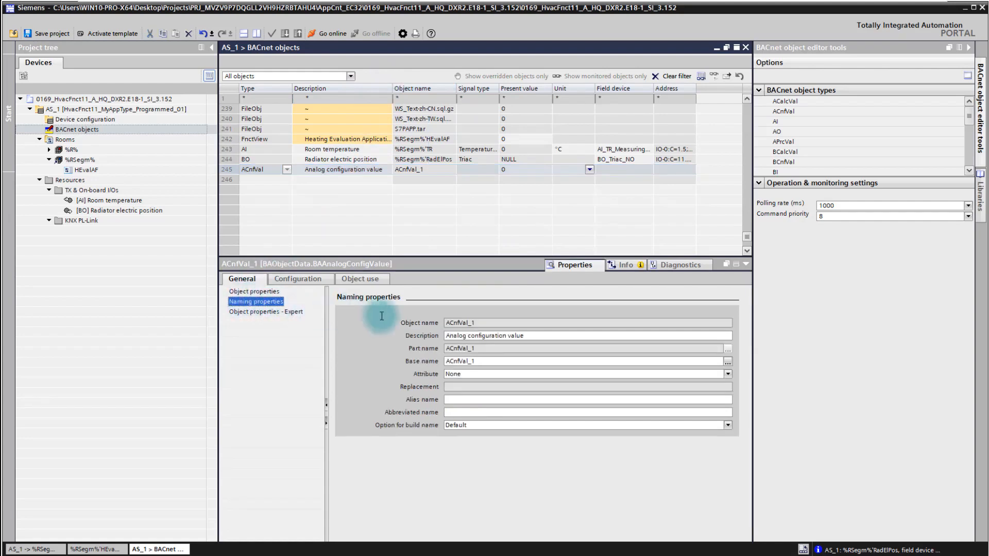
{"action": "left_click", "coordinate": [485, 324]}
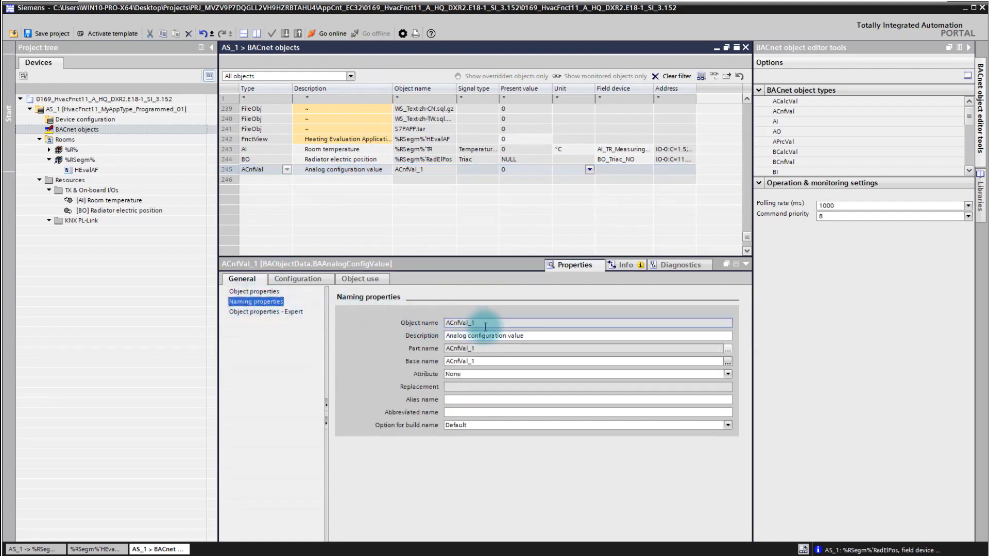
{"action": "triple_click", "coordinate": [529, 335]}
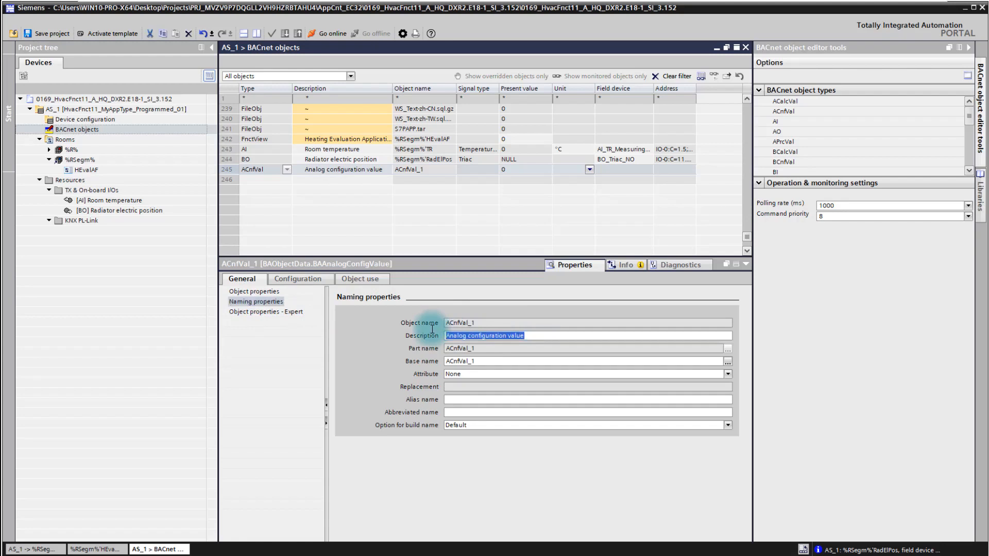
{"action": "type", "text": "Heating"}
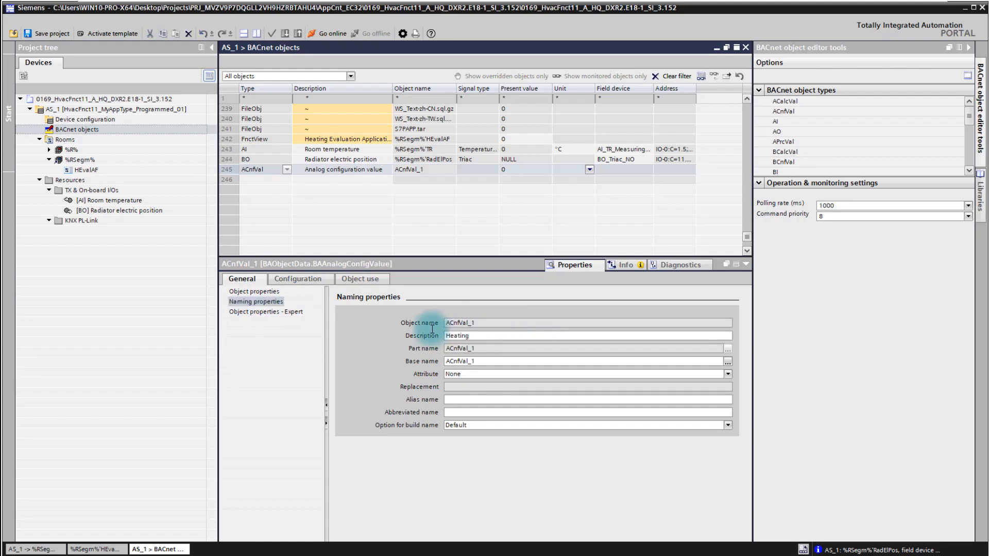
{"action": "type", "text": " evaluation Setpoint"}
Set the base name of the heating evaluation setpoint object to HEvalSp.
{"action": "left_click", "coordinate": [492, 361]}
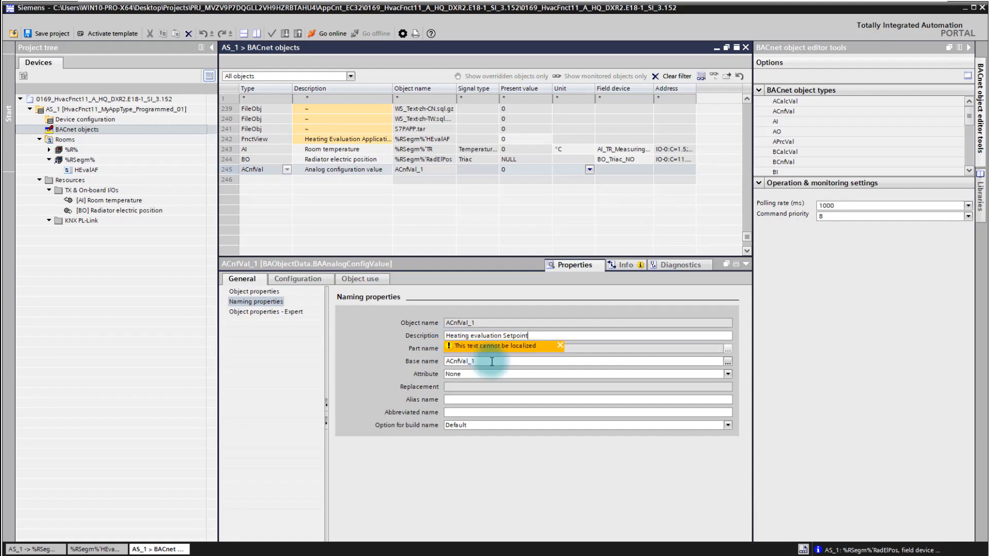
{"action": "left_click_drag", "start_coordinate": [492, 362], "coordinate": [431, 364]}
{"action": "type", "text": "HEvalSP"}
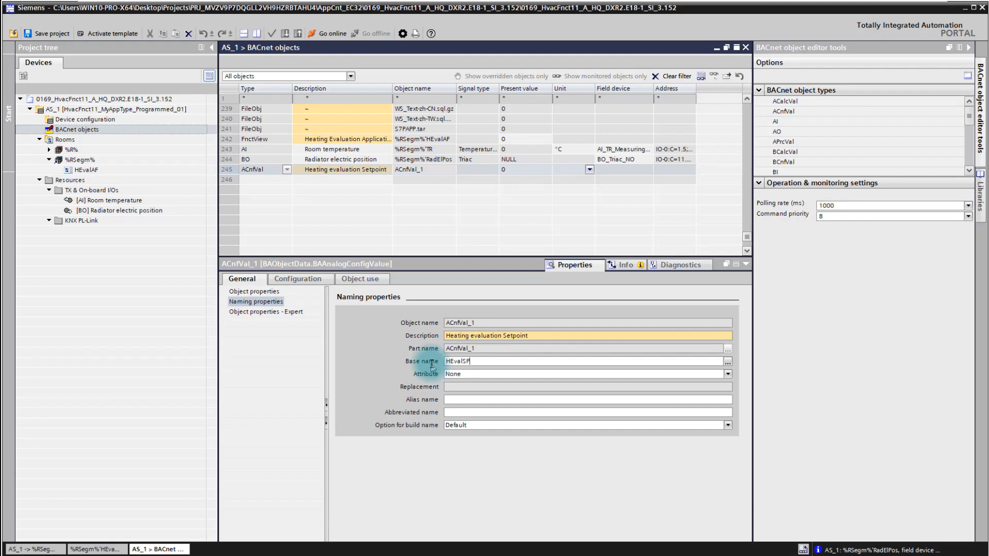
{"action": "key", "text": "BackSpace"}
{"action": "type", "text": "p"}
{"action": "left_click", "coordinate": [450, 199]}
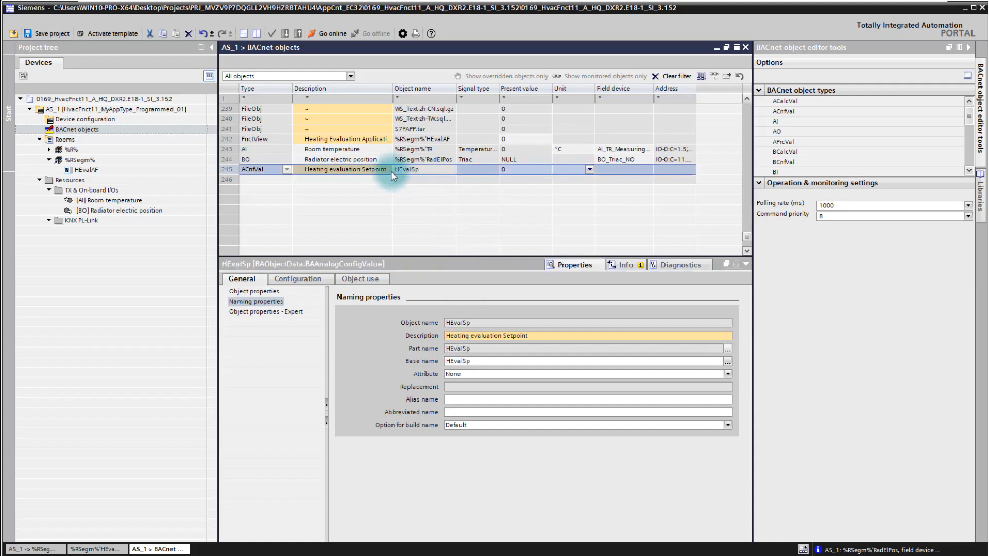
Show the enlarged HEvalAF chart side by side with the BACnet objects list.
{"action": "double_click", "coordinate": [87, 170]}
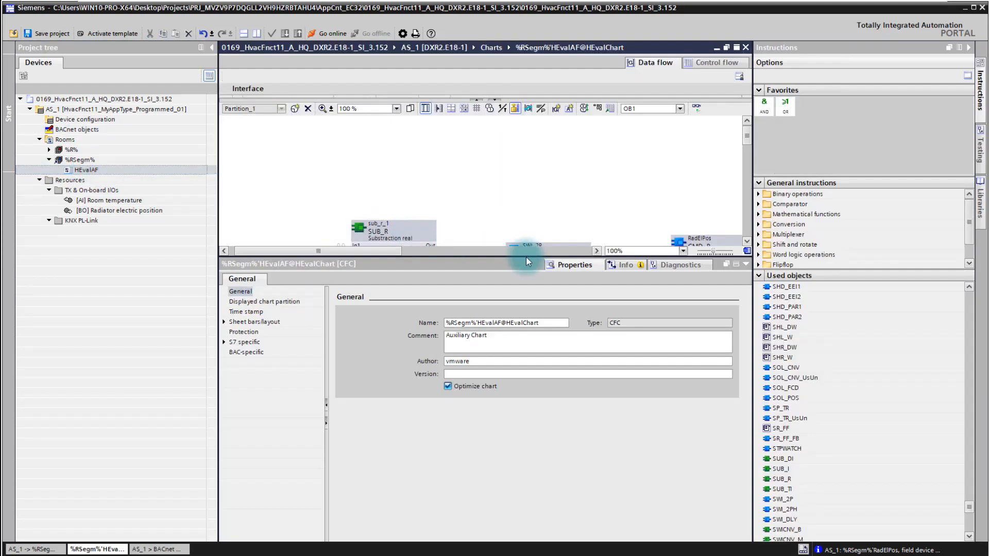
{"action": "left_click_drag", "start_coordinate": [527, 258], "coordinate": [512, 478]}
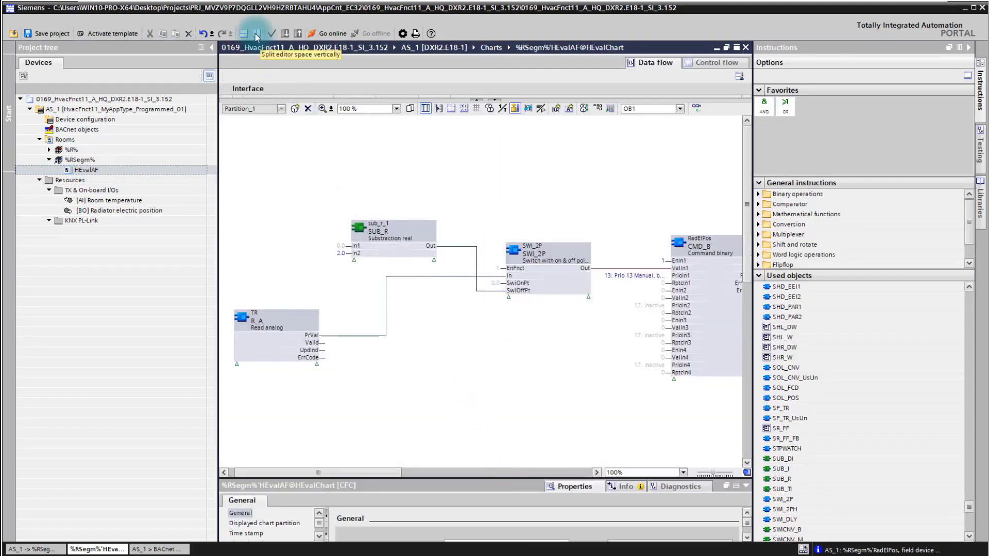
{"action": "left_click", "coordinate": [256, 34]}
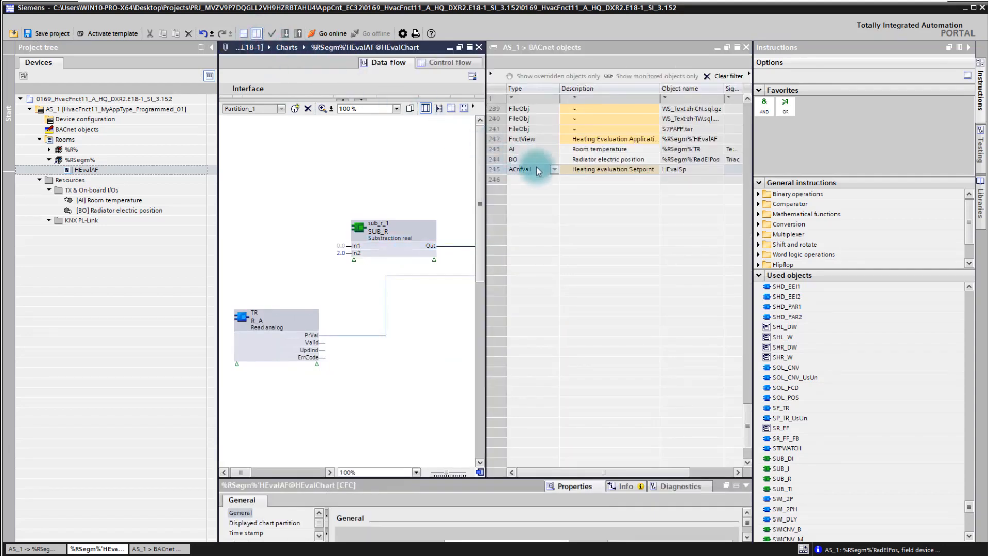
Place the HEvalSp object in the chart as a block above the SUB_R block and end the split view.
{"action": "left_click", "coordinate": [542, 169]}
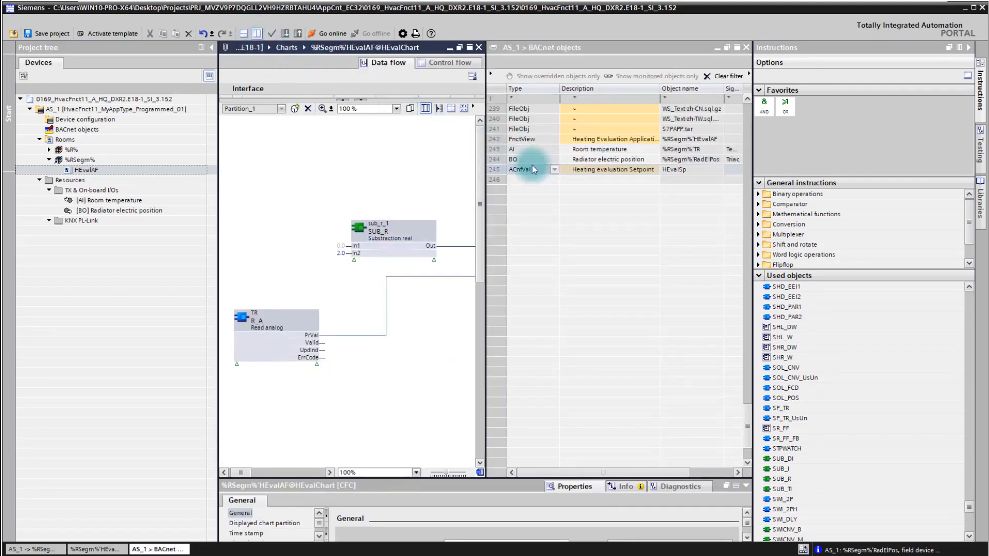
{"action": "left_click_drag", "start_coordinate": [271, 180], "coordinate": [271, 181]}
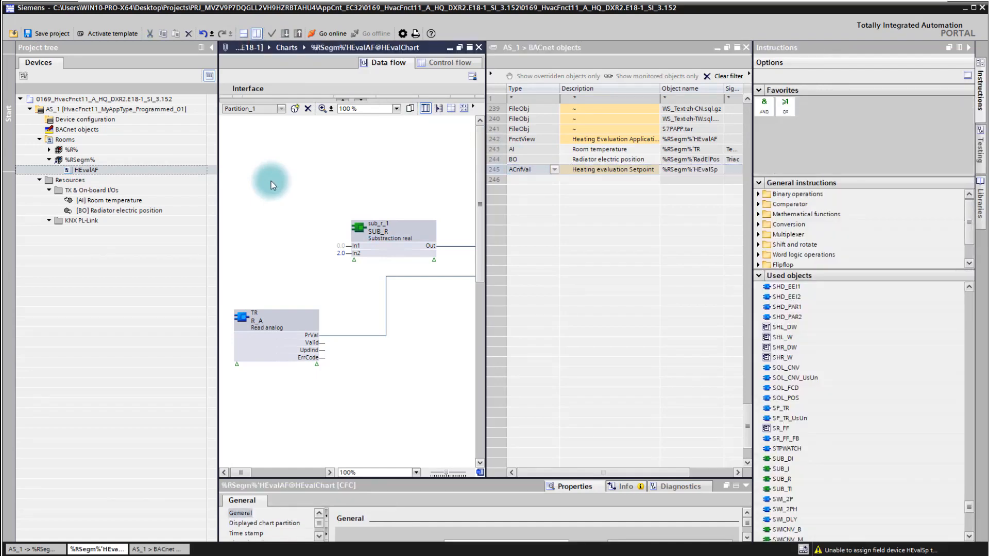
{"action": "left_click_drag", "start_coordinate": [271, 180], "coordinate": [271, 151]}
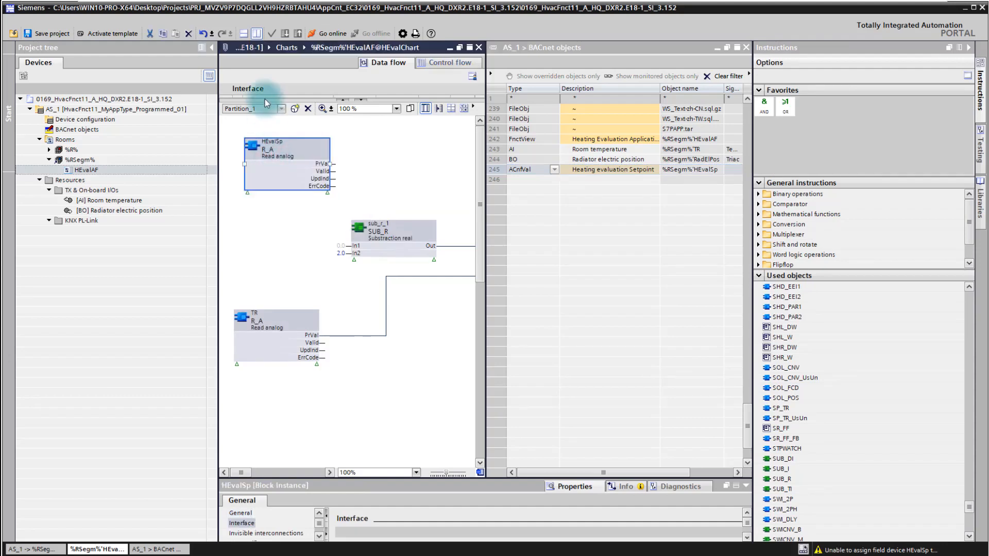
{"action": "left_click", "coordinate": [256, 34]}
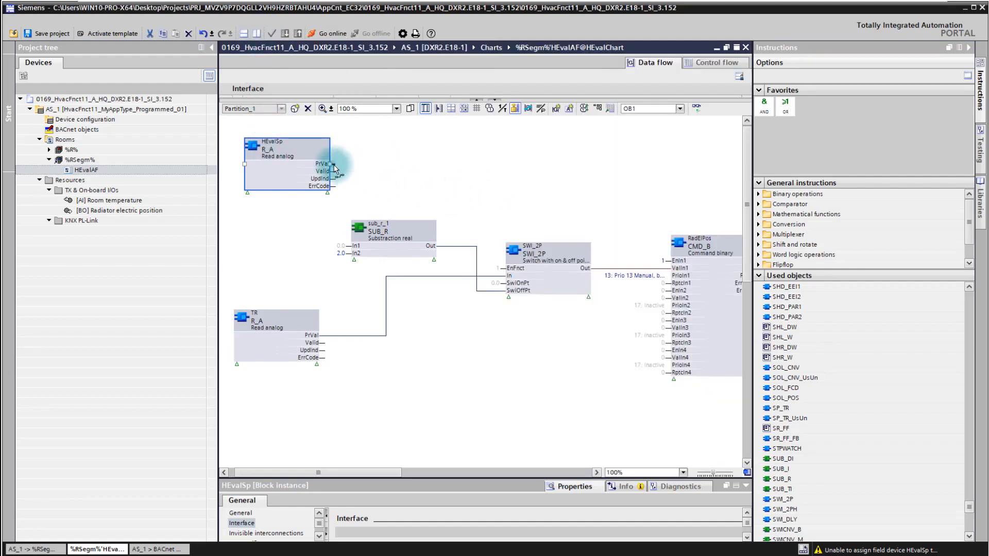
Connect the PrVal output of the HEvalSp block to SwiOnPt of SWI_2P and In1 of SUB_R.
{"action": "left_click_drag", "start_coordinate": [333, 165], "coordinate": [506, 286]}
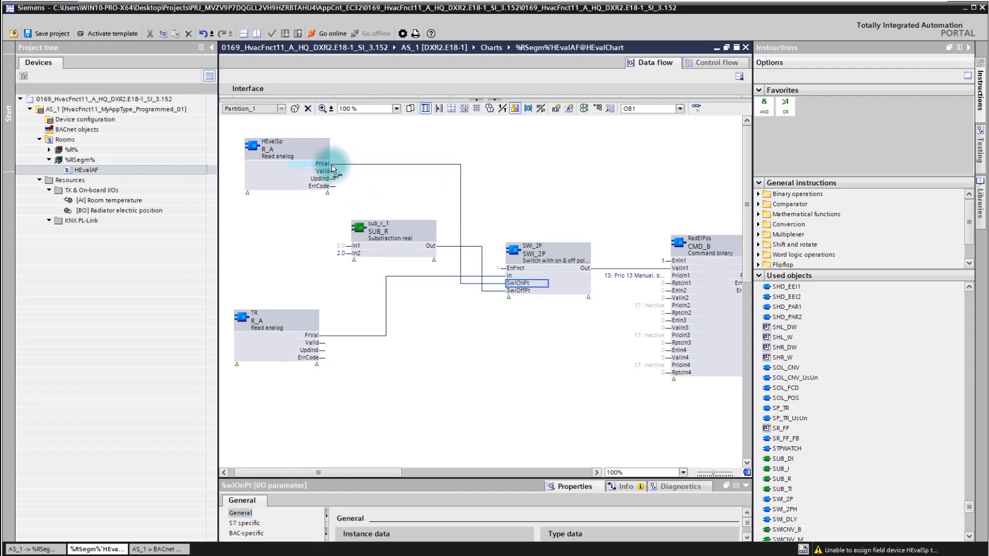
{"action": "left_click_drag", "start_coordinate": [331, 165], "coordinate": [349, 245]}
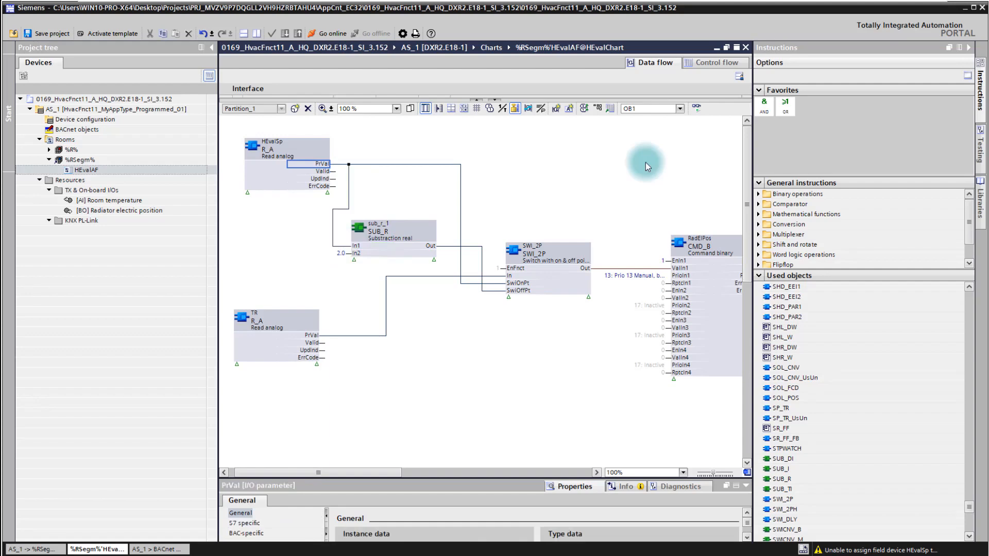
{"action": "left_click", "coordinate": [299, 145]}
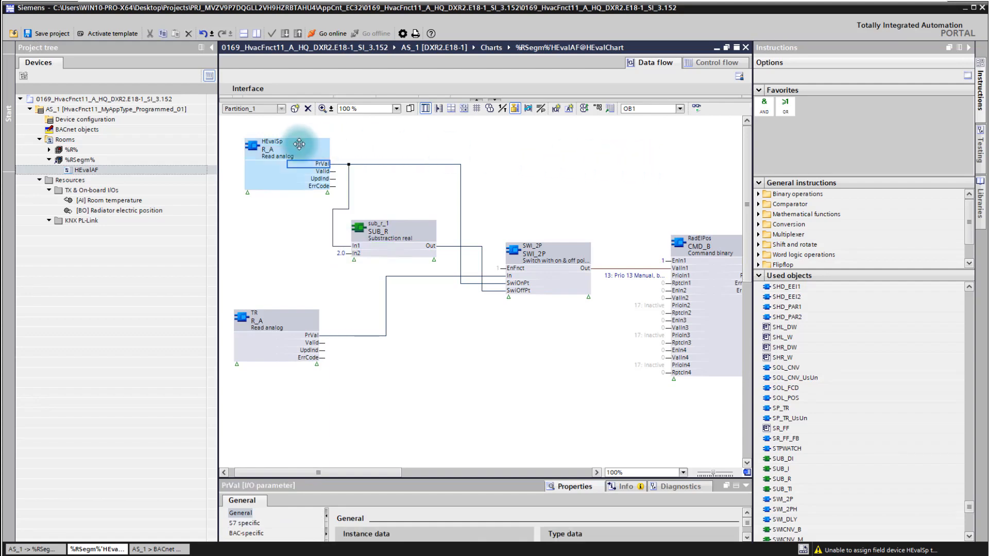
Open the %RSegm% room segment and check its list of objects for the new setpoint.
{"action": "left_click", "coordinate": [89, 162]}
{"action": "double_click", "coordinate": [89, 162]}
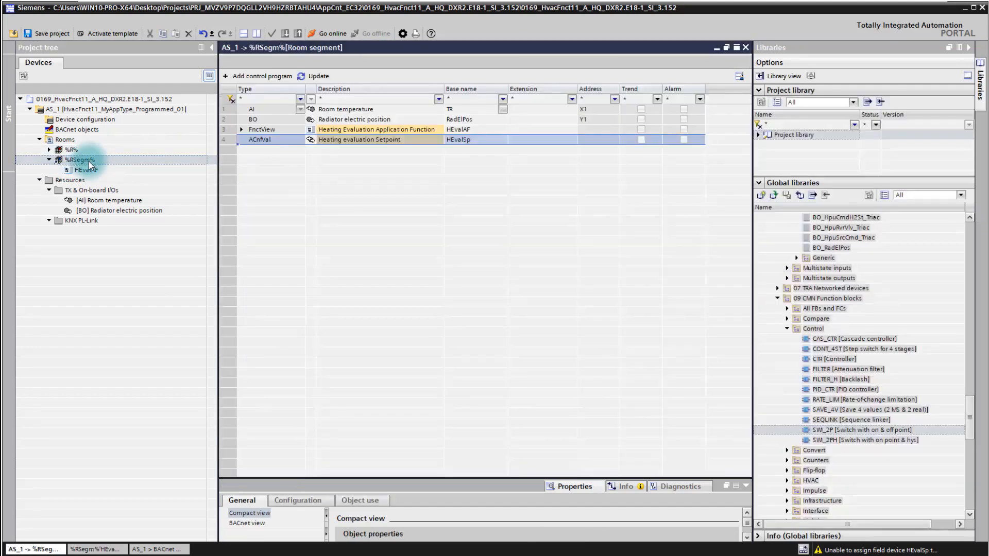
{"action": "left_click", "coordinate": [251, 185]}
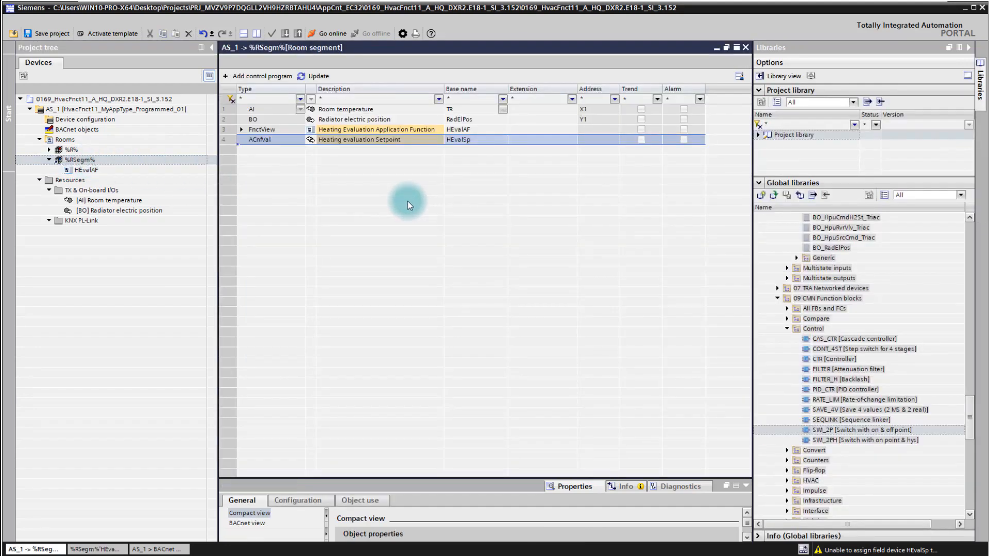